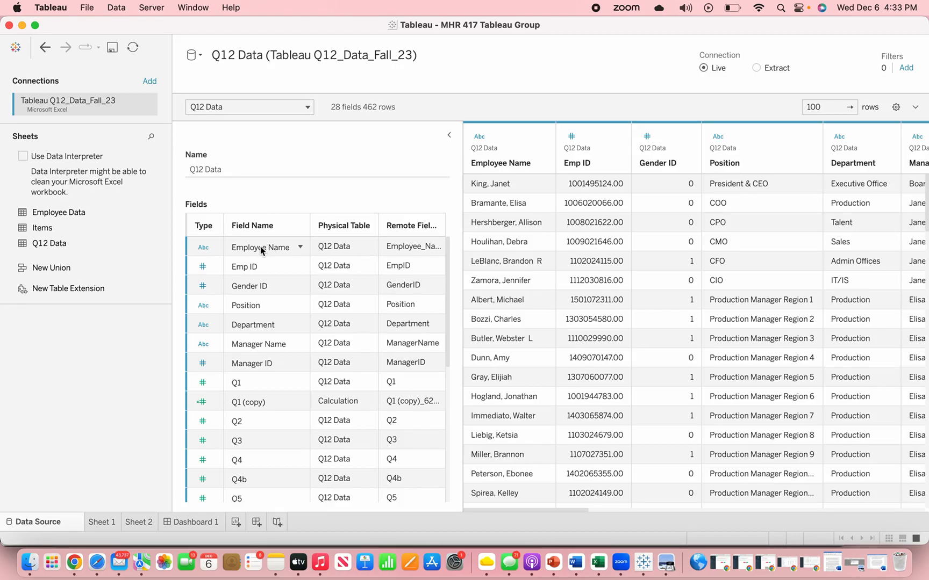
- Open the Sheet 1 worksheet with the production managers' average onboarding score view
{"action": "left_click", "coordinate": [110, 523]}
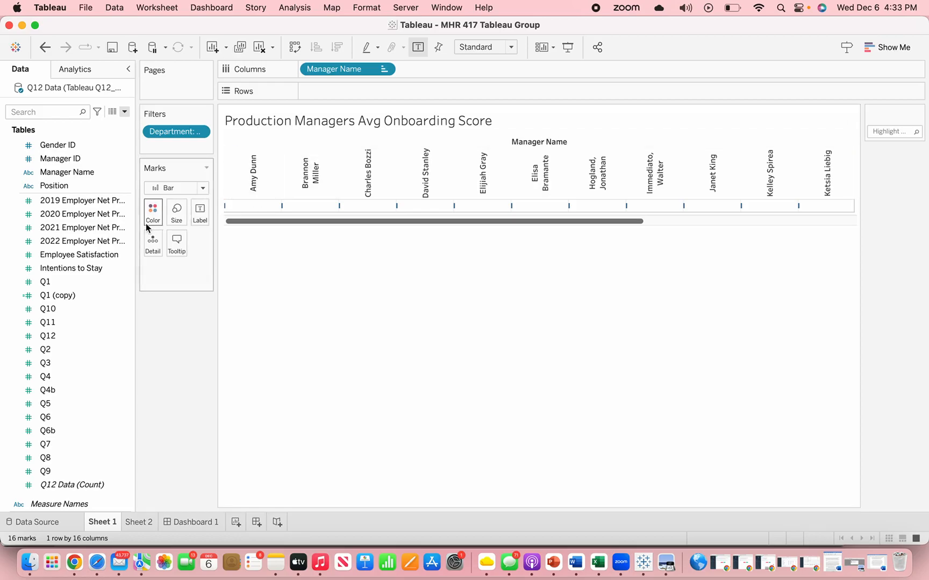
{"action": "left_click", "coordinate": [130, 243]}
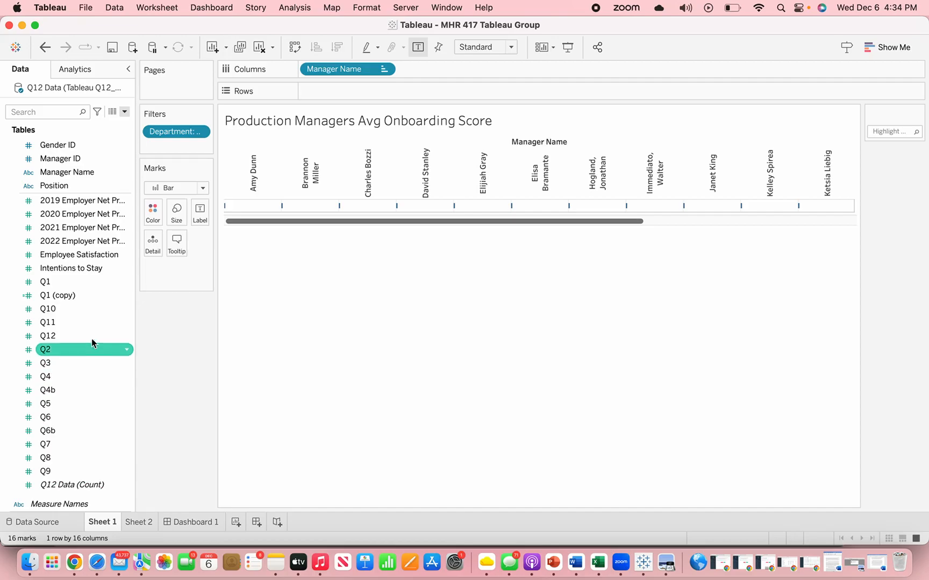
{"action": "right_click", "coordinate": [109, 284]}
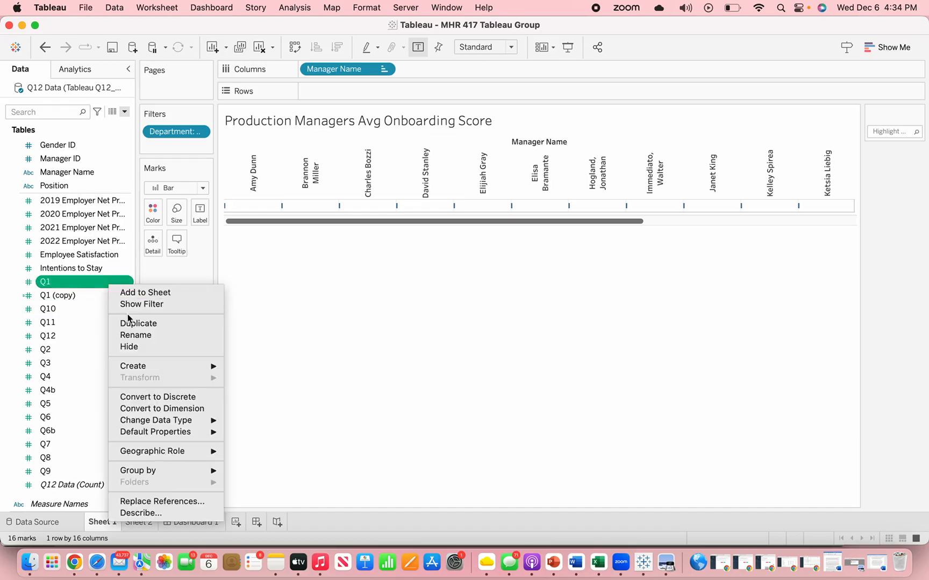
{"action": "mouse_move", "coordinate": [154, 365]}
{"action": "left_click", "coordinate": [248, 366]}
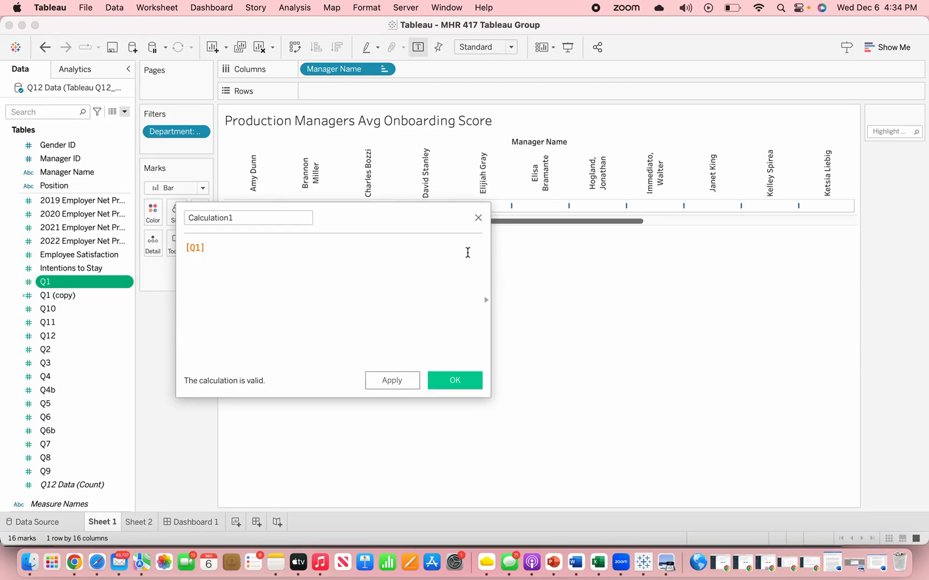
{"action": "left_click", "coordinate": [478, 218]}
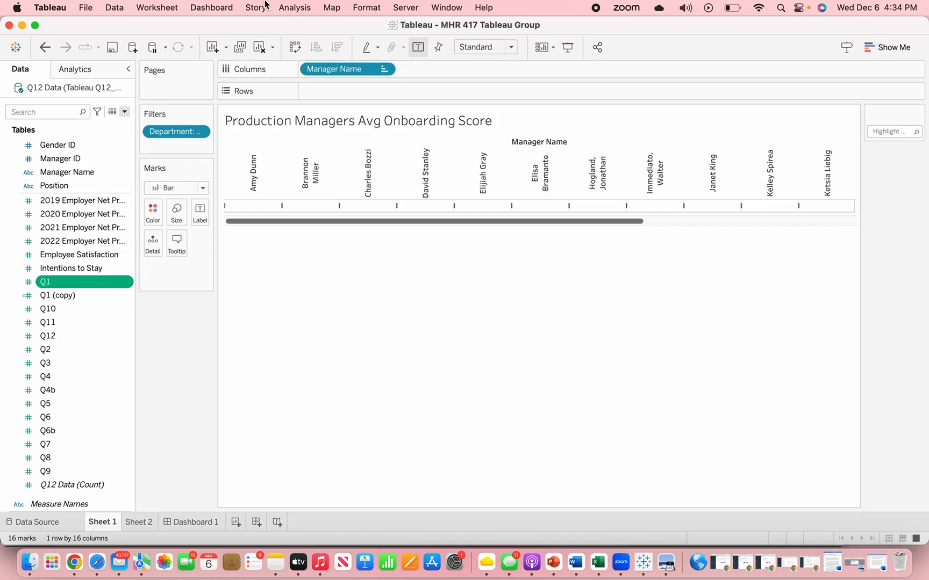
{"action": "left_click", "coordinate": [299, 7]}
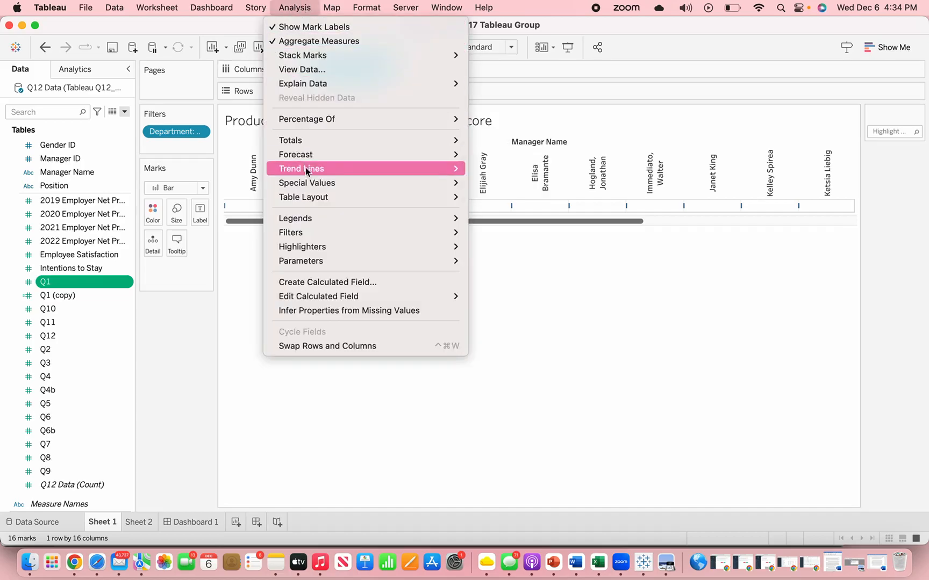
{"action": "left_click", "coordinate": [324, 282]}
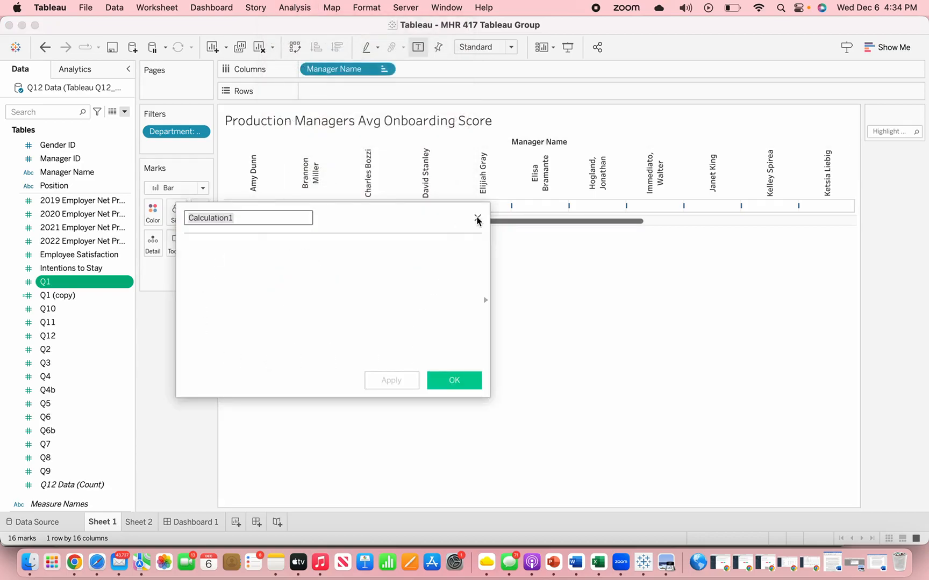
{"action": "left_click", "coordinate": [478, 217]}
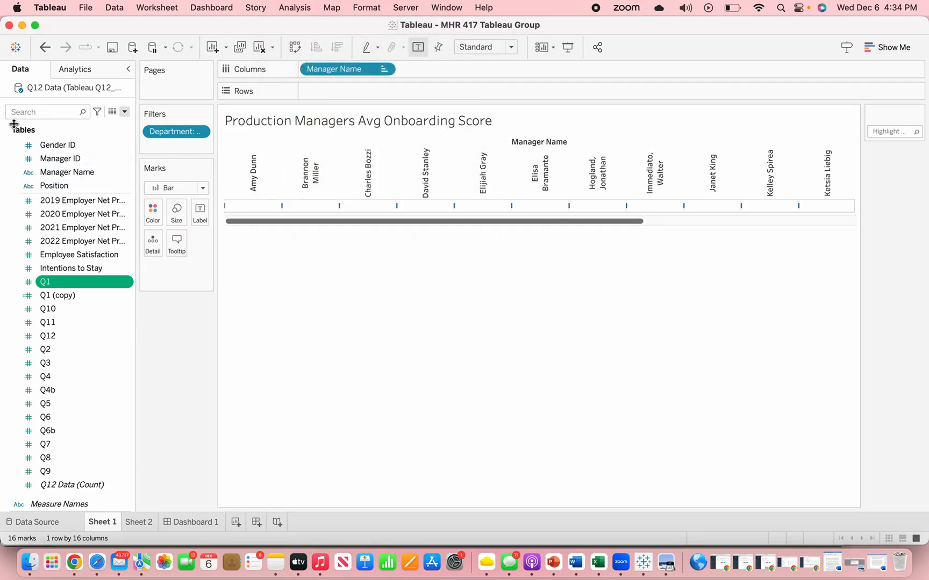
- Start a new calculated field and name it "Onboarding Score"
{"action": "left_click", "coordinate": [124, 112]}
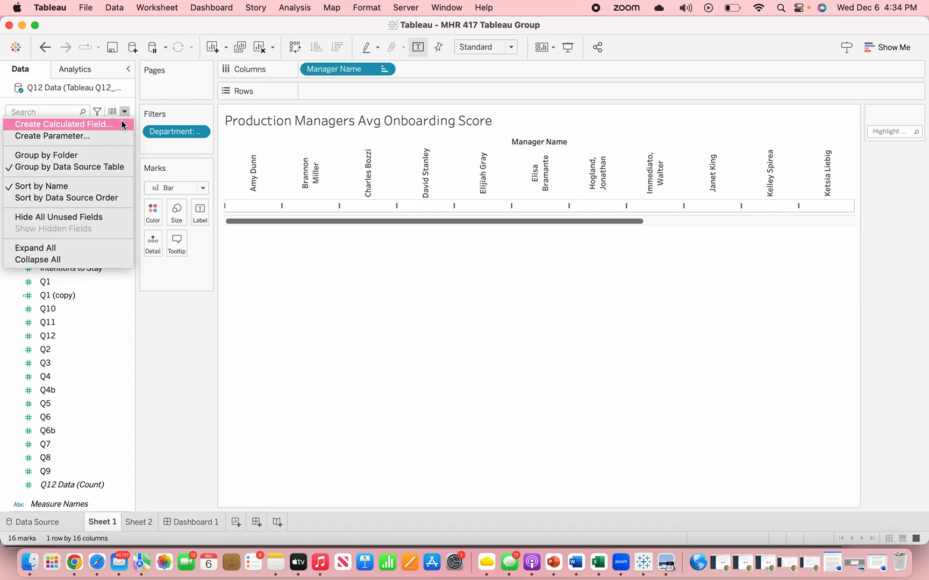
{"action": "left_click", "coordinate": [119, 126]}
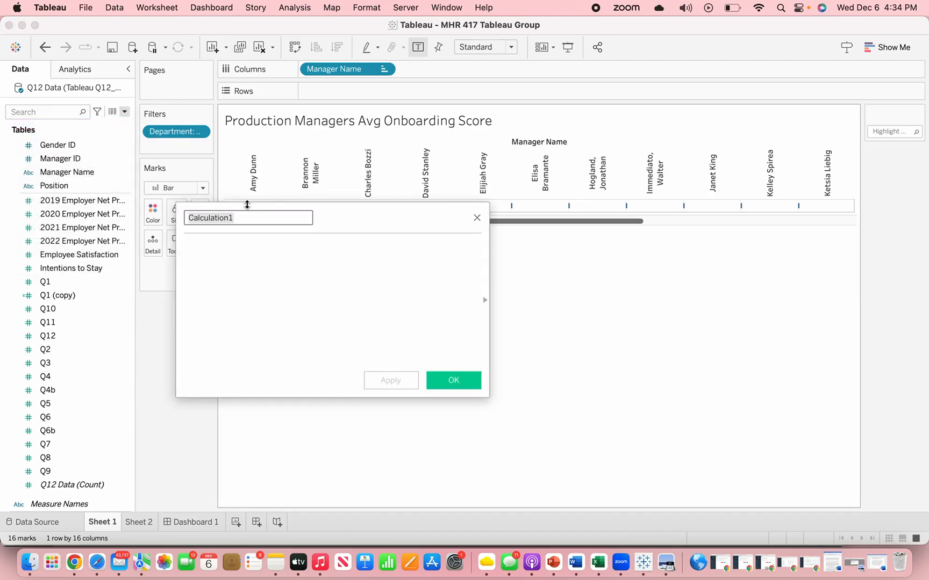
{"action": "left_click", "coordinate": [299, 217]}
{"action": "double_click", "coordinate": [299, 217]}
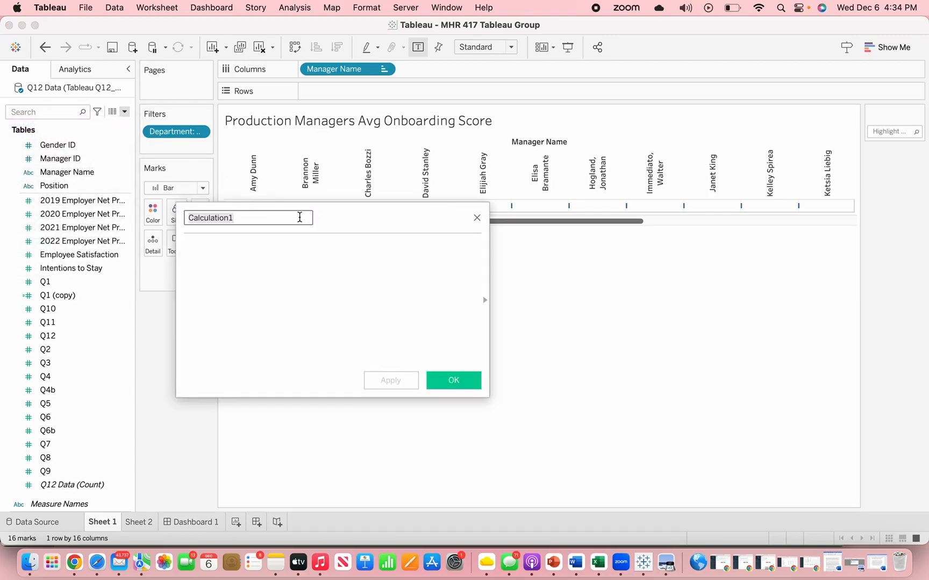
{"action": "type", "text": "Aver"}
{"action": "key", "text": "BackSpace"}
{"action": "key", "text": "BackSpace"}
{"action": "key", "text": "BackSpace"}
{"action": "key", "text": "BackSpace"}
{"action": "type", "text": "Onboardng"}
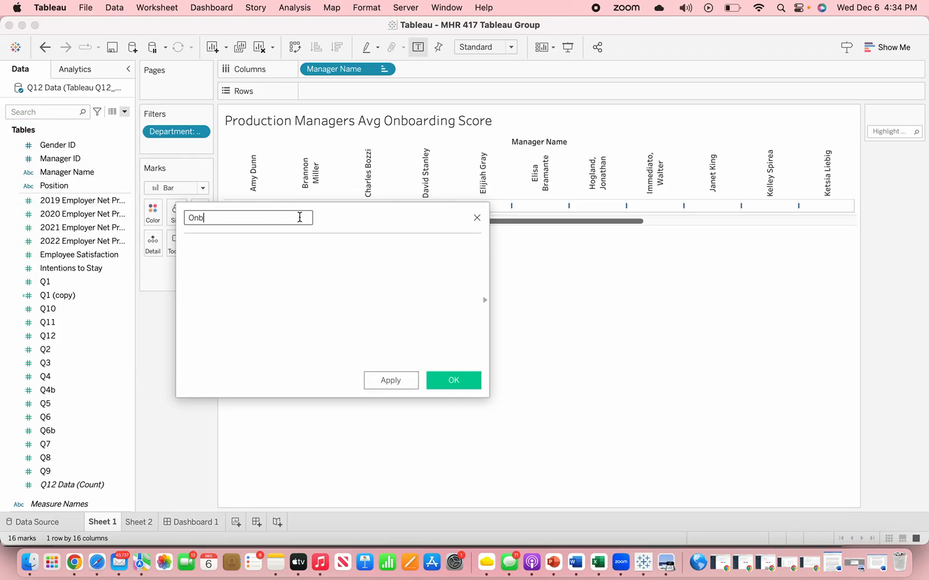
{"action": "key", "text": "BackSpace"}
{"action": "key", "text": "BackSpace"}
{"action": "type", "text": "ing Score"}
{"action": "left_click_drag", "start_coordinate": [321, 219], "coordinate": [385, 217]}
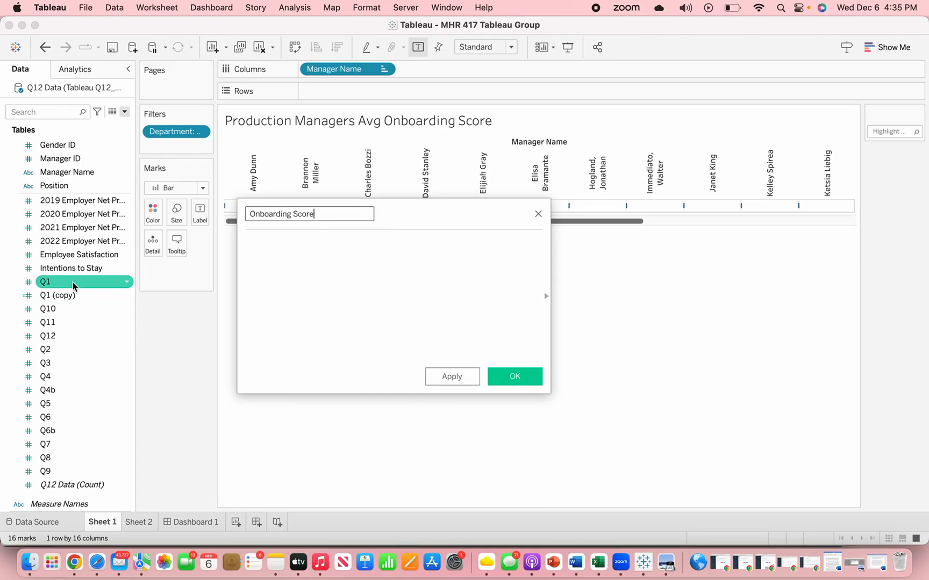
- Enter the formula ([Q1]+[Q2])/2 for the Onboarding Score field and save the calculation
{"action": "left_click_drag", "start_coordinate": [72, 286], "coordinate": [275, 264]}
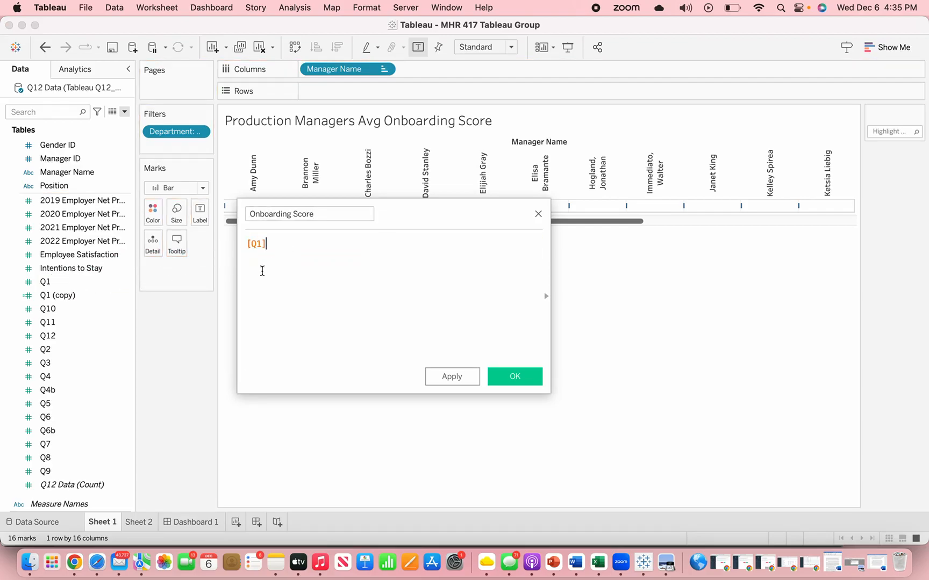
{"action": "left_click_drag", "start_coordinate": [86, 349], "coordinate": [293, 246]}
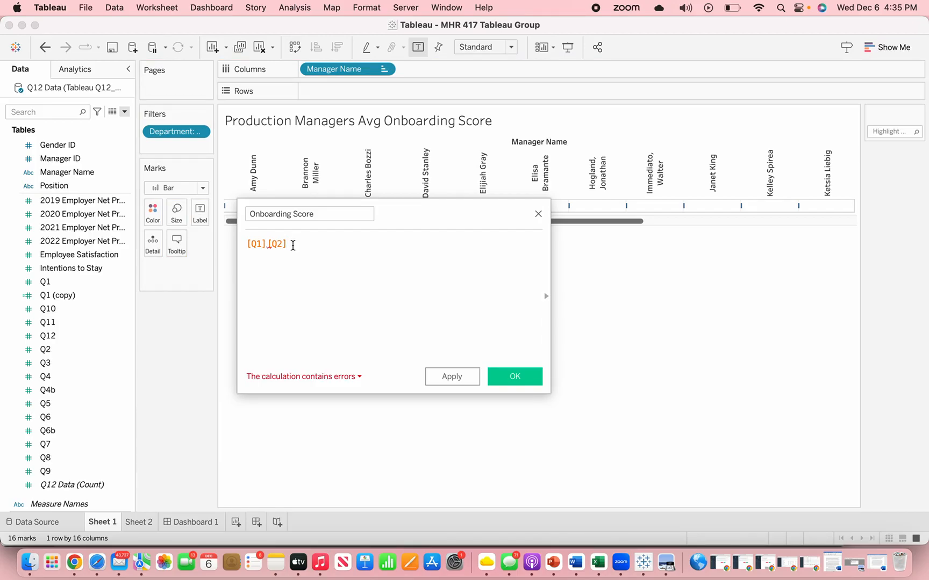
{"action": "type", "text": ")"}
{"action": "left_click", "coordinate": [247, 244]}
{"action": "type", "text": "("}
{"action": "left_click", "coordinate": [273, 244]}
{"action": "type", "text": "+"}
{"action": "left_click", "coordinate": [305, 246]}
{"action": "type", "text": "/2"}
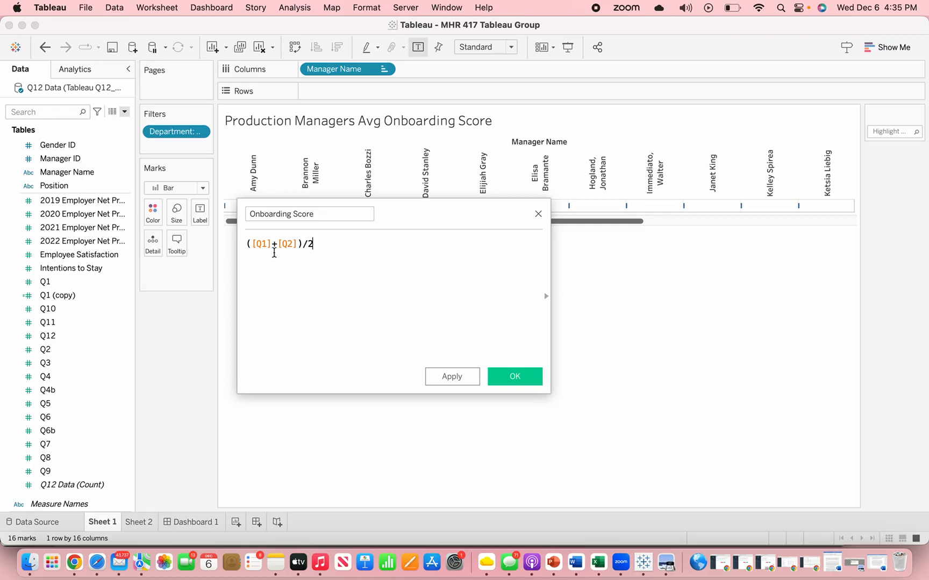
{"action": "left_click_drag", "start_coordinate": [392, 222], "coordinate": [345, 211]}
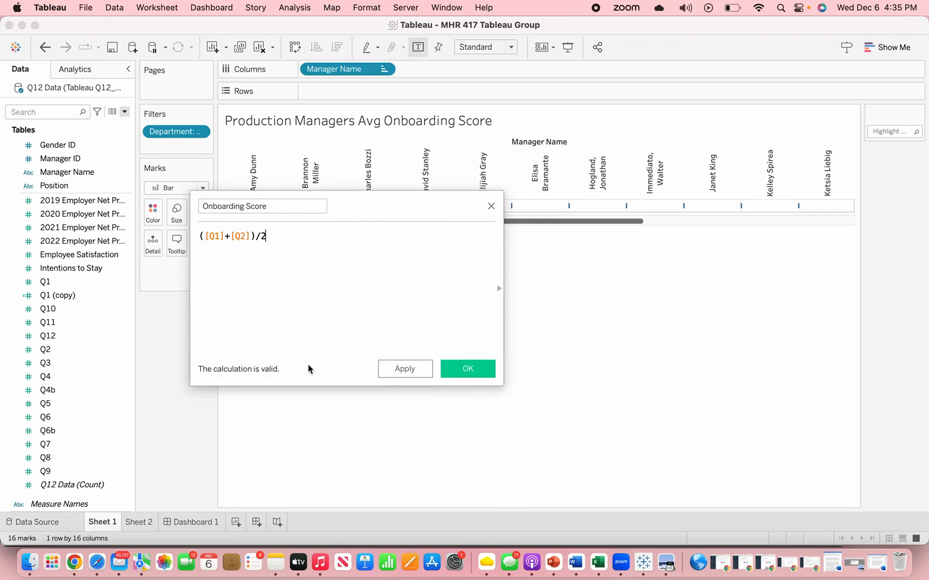
{"action": "left_click", "coordinate": [449, 370]}
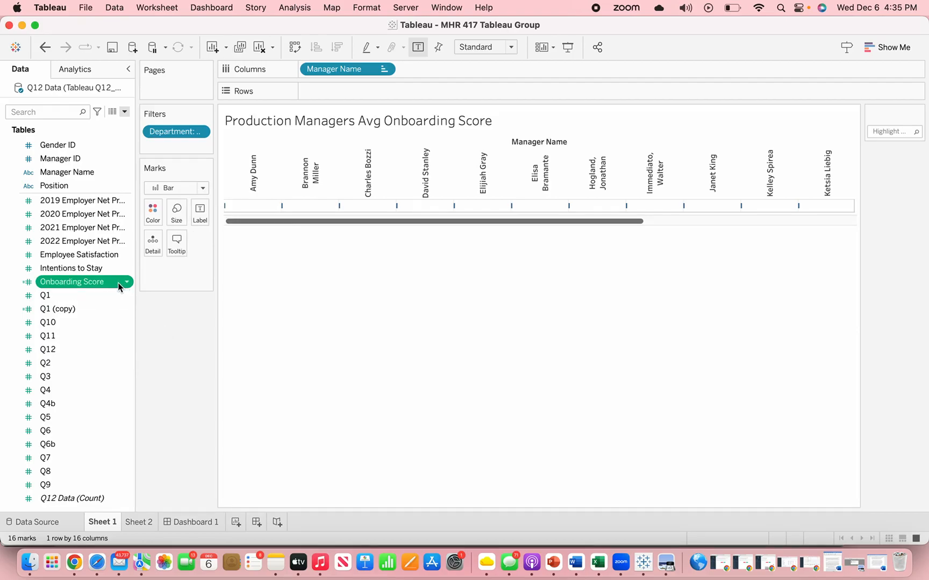
- Plot Onboarding Score on the rows of the manager chart, aggregated as Average
{"action": "left_click_drag", "start_coordinate": [112, 282], "coordinate": [349, 94]}
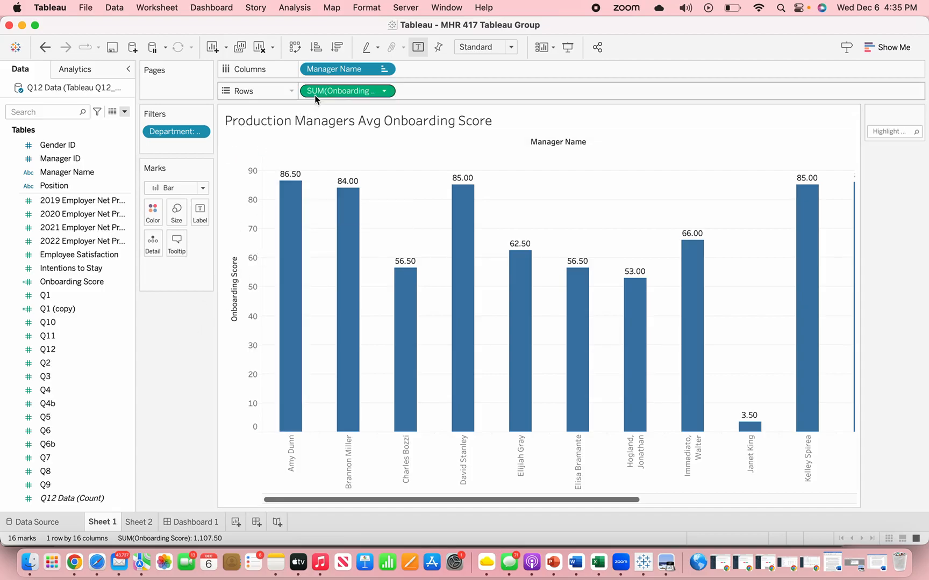
{"action": "left_click", "coordinate": [385, 91]}
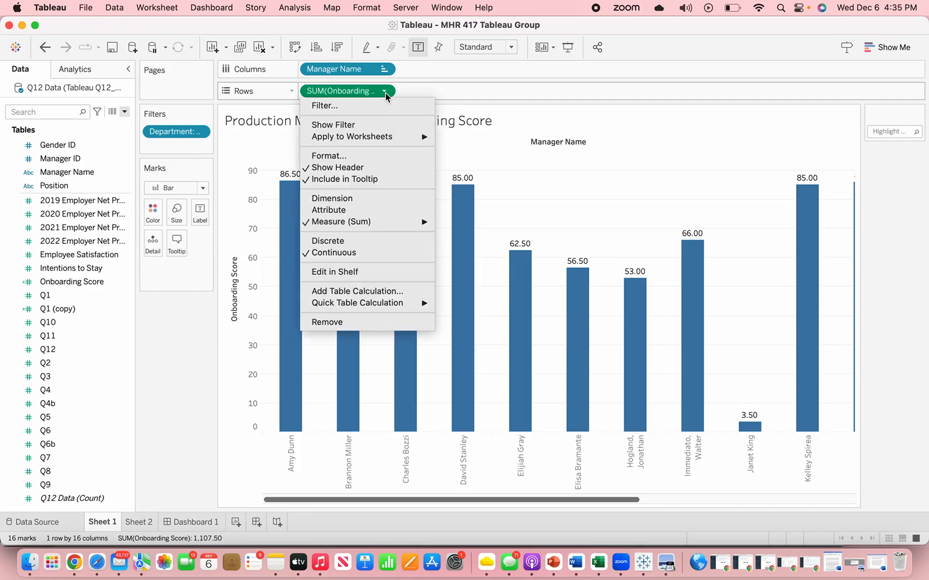
{"action": "mouse_move", "coordinate": [382, 221]}
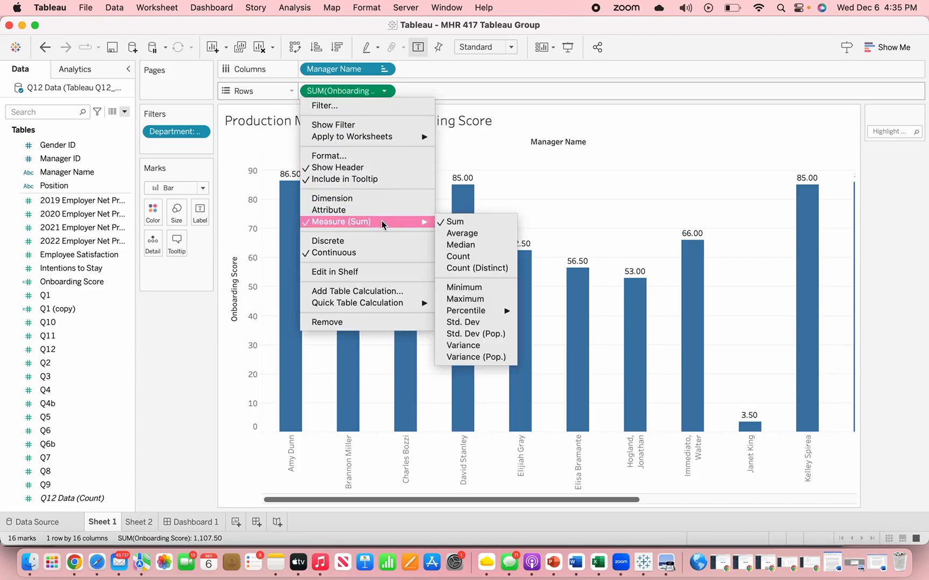
{"action": "left_click", "coordinate": [463, 235]}
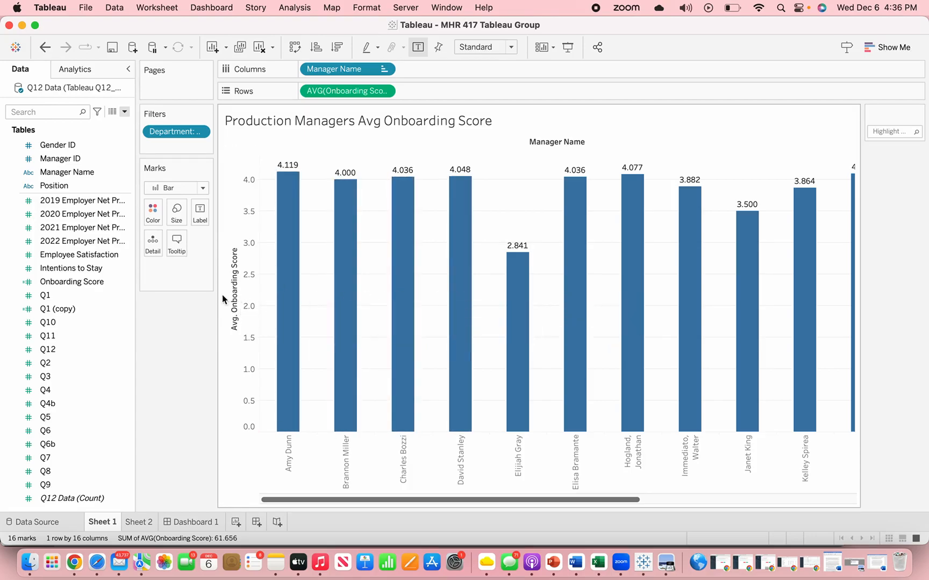
- Widen the marks area and use Onboarding Score for both the labels and the colour of the bars
{"action": "left_click_drag", "start_coordinate": [217, 293], "coordinate": [273, 293]}
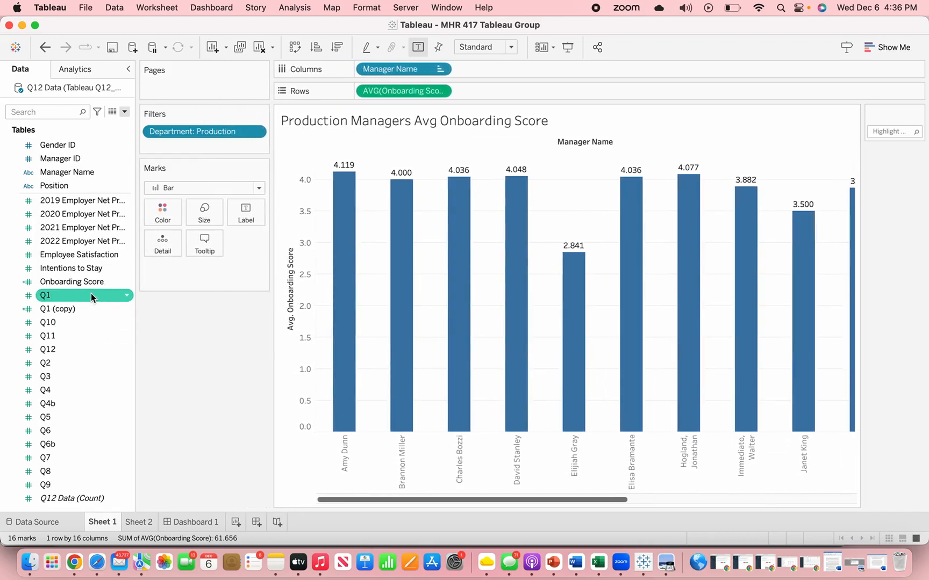
{"action": "left_click_drag", "start_coordinate": [91, 282], "coordinate": [257, 211]}
{"action": "left_click_drag", "start_coordinate": [94, 282], "coordinate": [168, 215]}
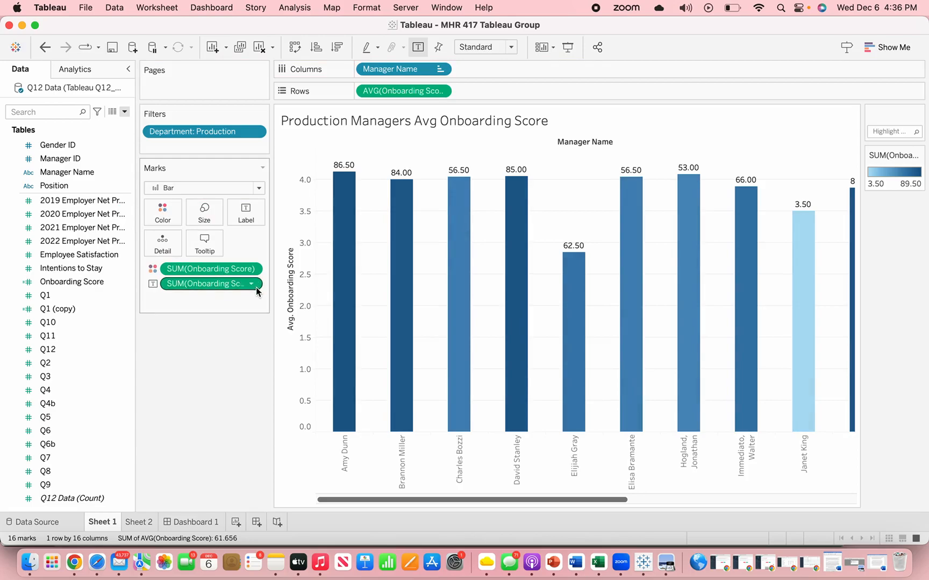
- Aggregate the Onboarding Score label and colour marks as Average instead of Sum
{"action": "left_click", "coordinate": [255, 284]}
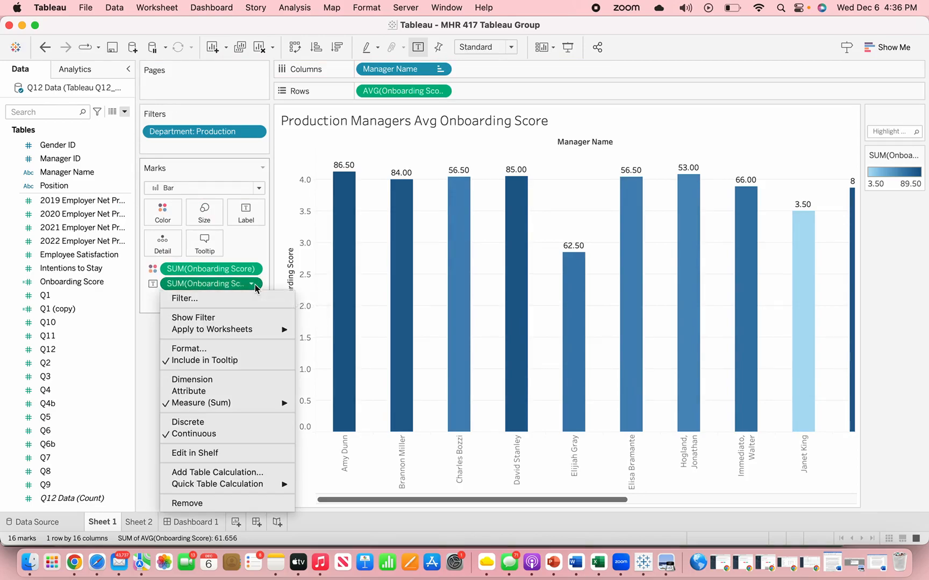
{"action": "mouse_move", "coordinate": [251, 400]}
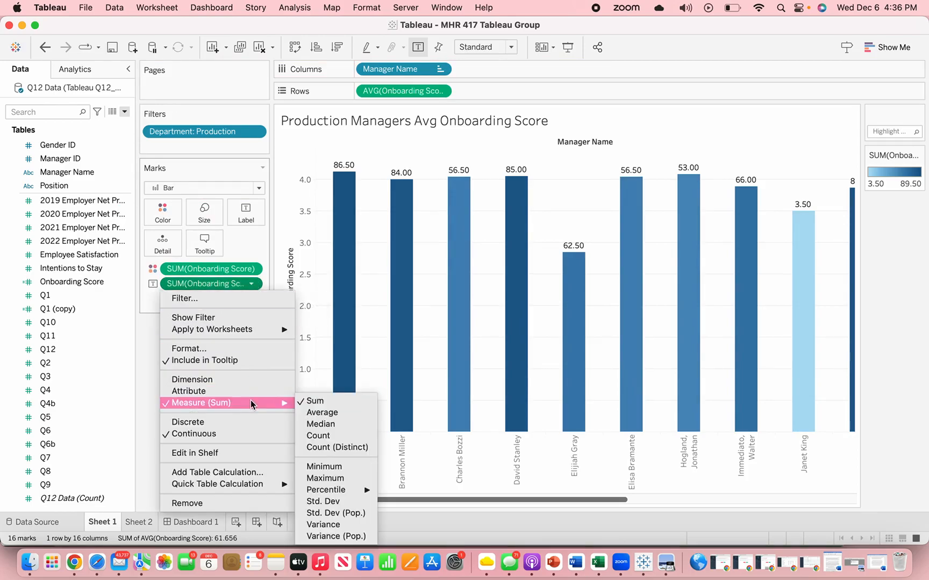
{"action": "left_click", "coordinate": [307, 410]}
{"action": "left_click", "coordinate": [251, 269]}
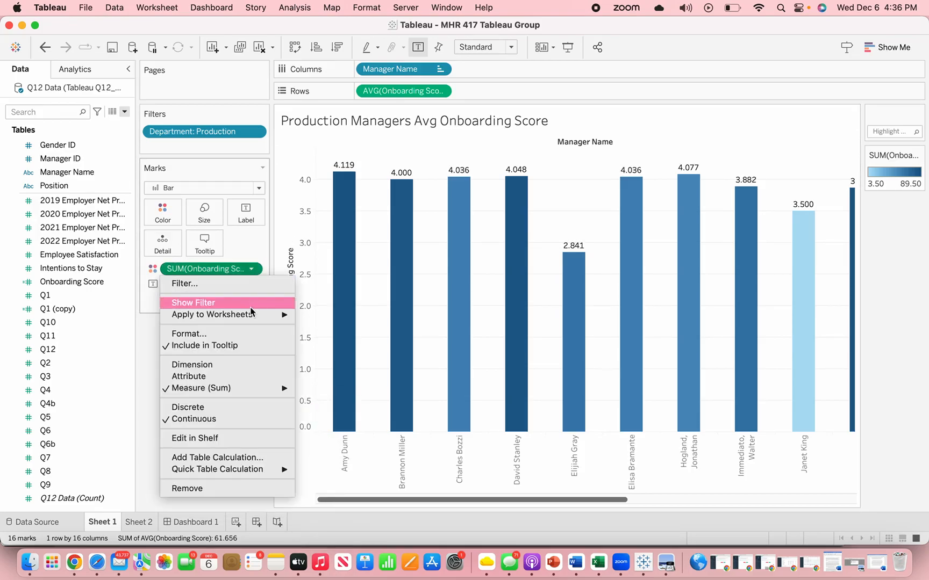
{"action": "mouse_move", "coordinate": [255, 388]}
{"action": "left_click", "coordinate": [308, 399]}
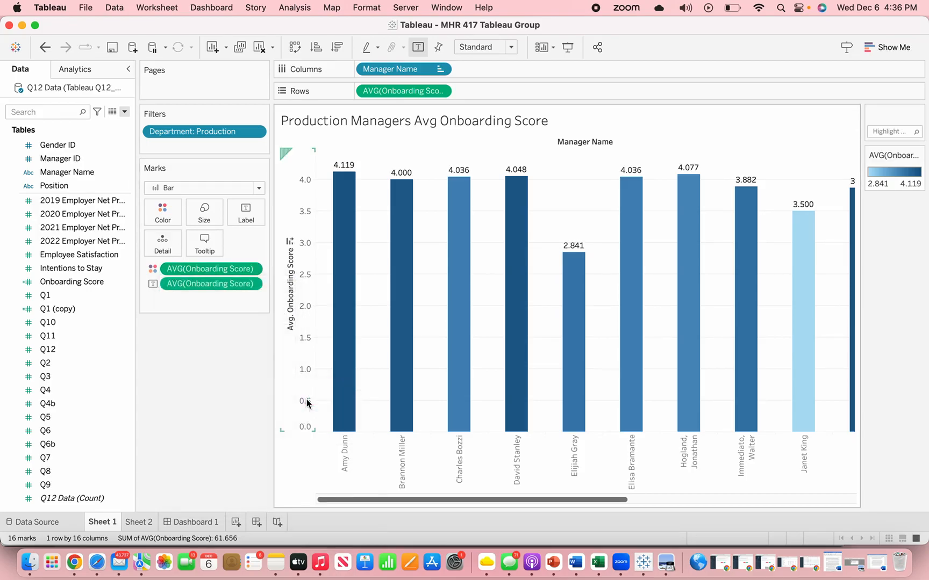
{"action": "left_click_drag", "start_coordinate": [274, 377], "coordinate": [185, 373]}
{"action": "left_click_drag", "start_coordinate": [188, 373], "coordinate": [268, 369]}
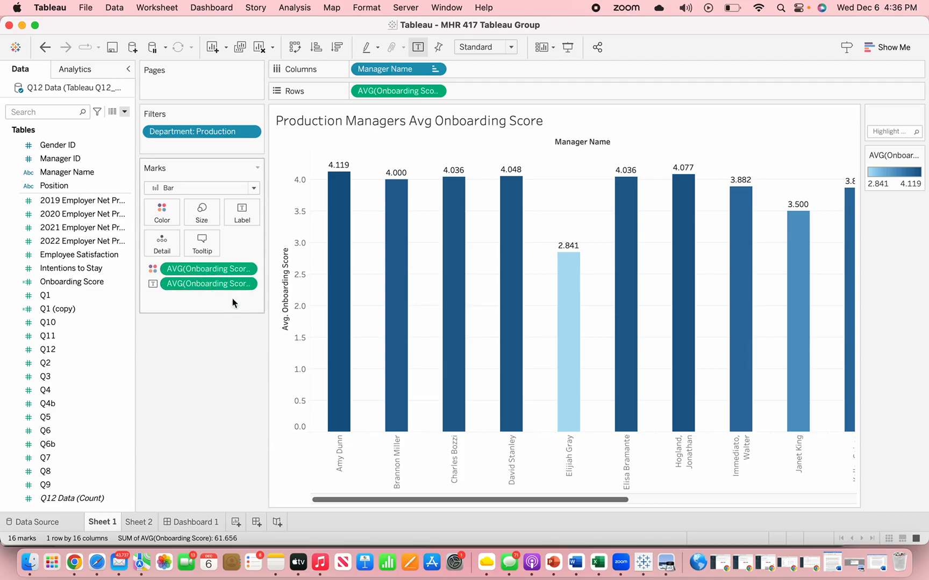
- Colour the bars with the Sunrise-Sunset Diverging palette and look over all the managers' bars
{"action": "left_click", "coordinate": [160, 216]}
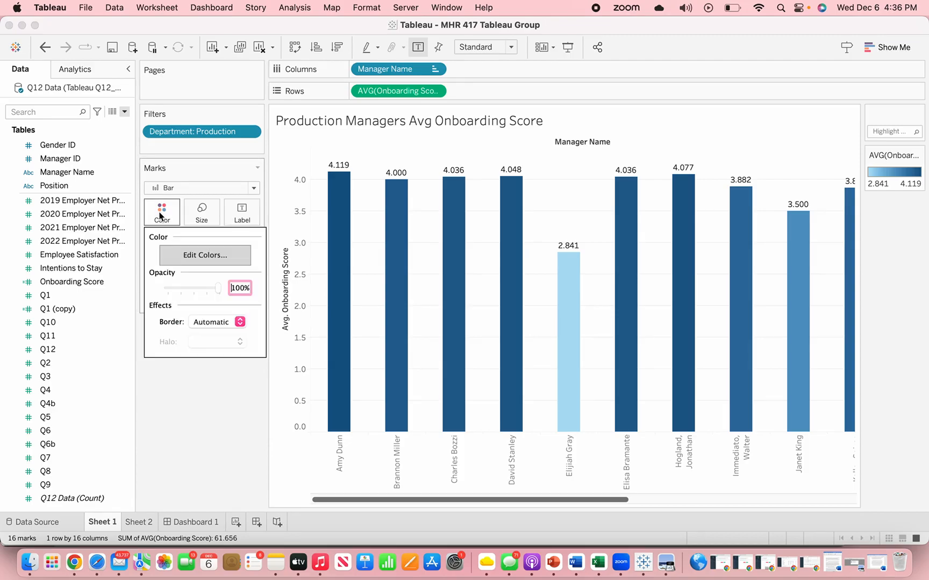
{"action": "left_click", "coordinate": [204, 255]}
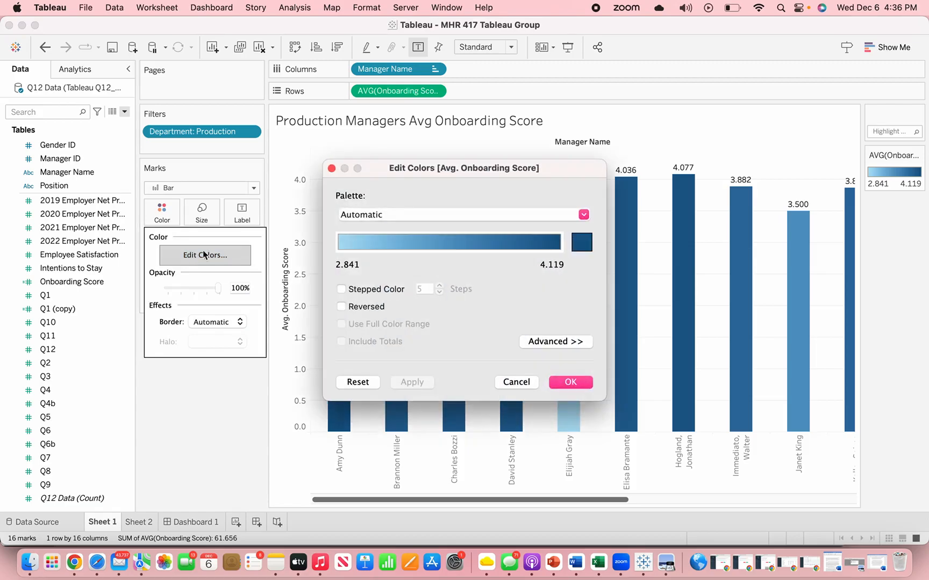
{"action": "left_click", "coordinate": [383, 214]}
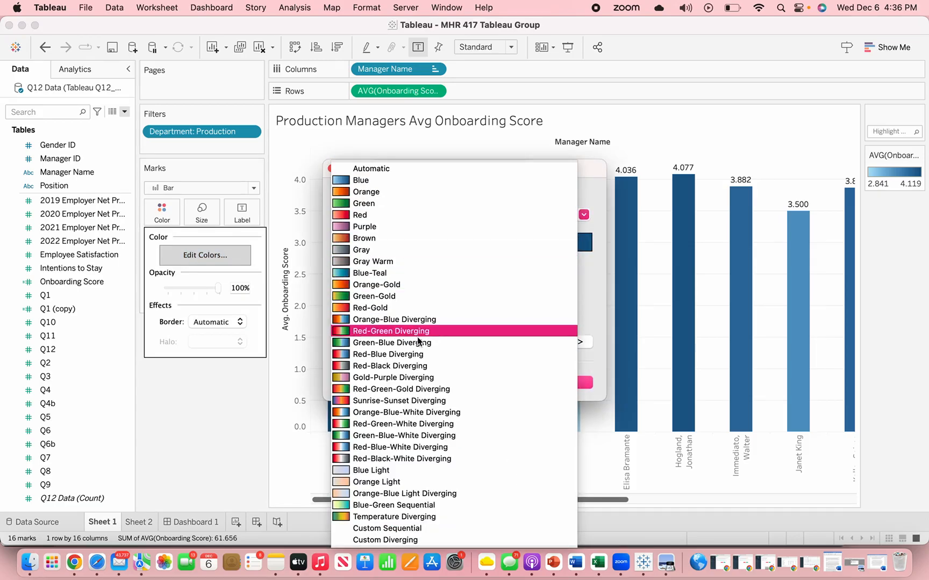
{"action": "left_click", "coordinate": [454, 400]}
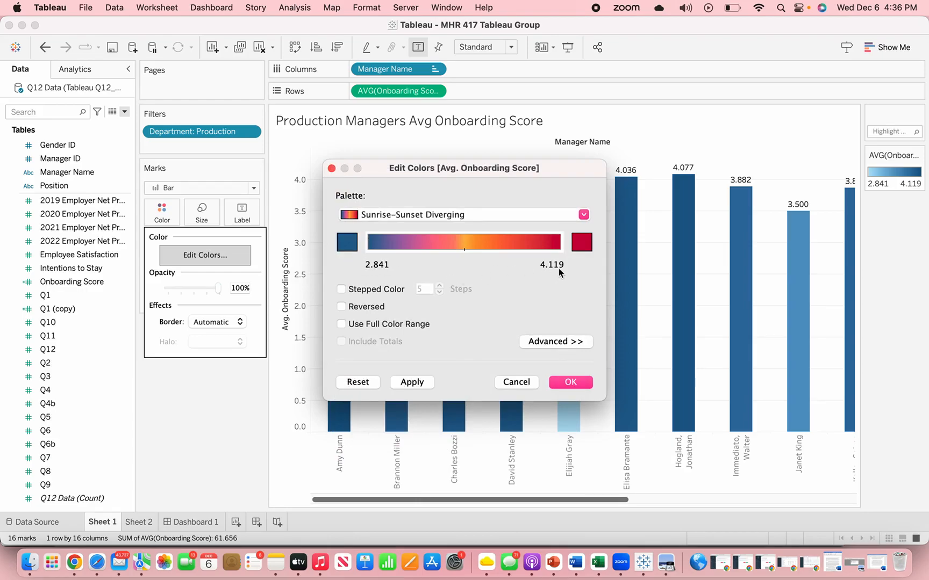
{"action": "left_click", "coordinate": [571, 382]}
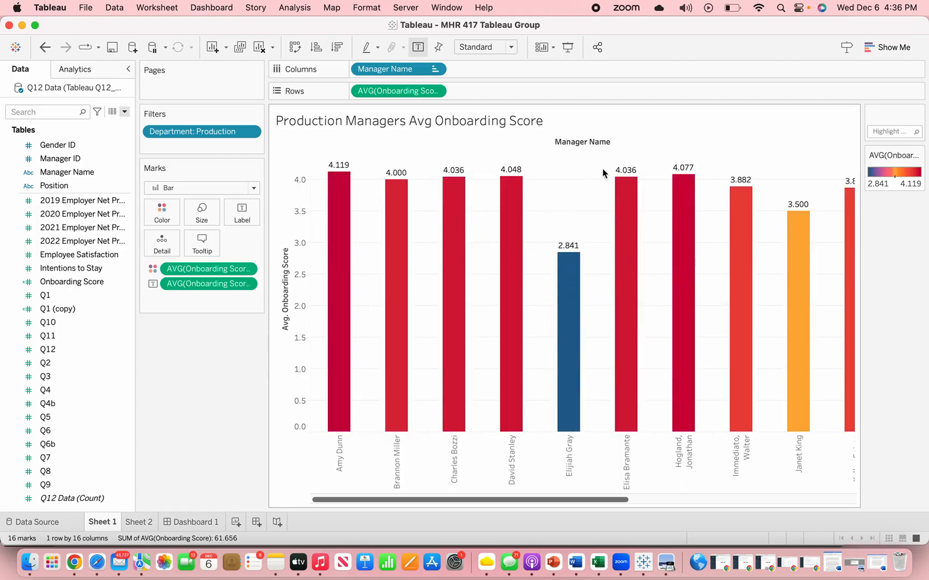
{"action": "scroll", "coordinate": [688, 150], "scroll_direction": "right", "scroll_amount": 2}
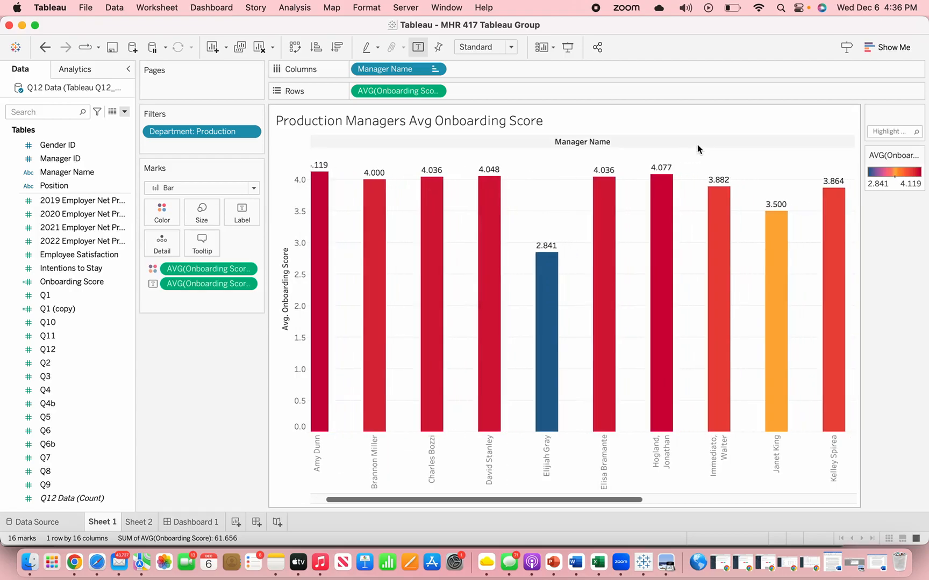
{"action": "scroll", "coordinate": [697, 149], "scroll_direction": "right", "scroll_amount": 3}
{"action": "scroll", "coordinate": [698, 149], "scroll_direction": "left", "scroll_amount": 4}
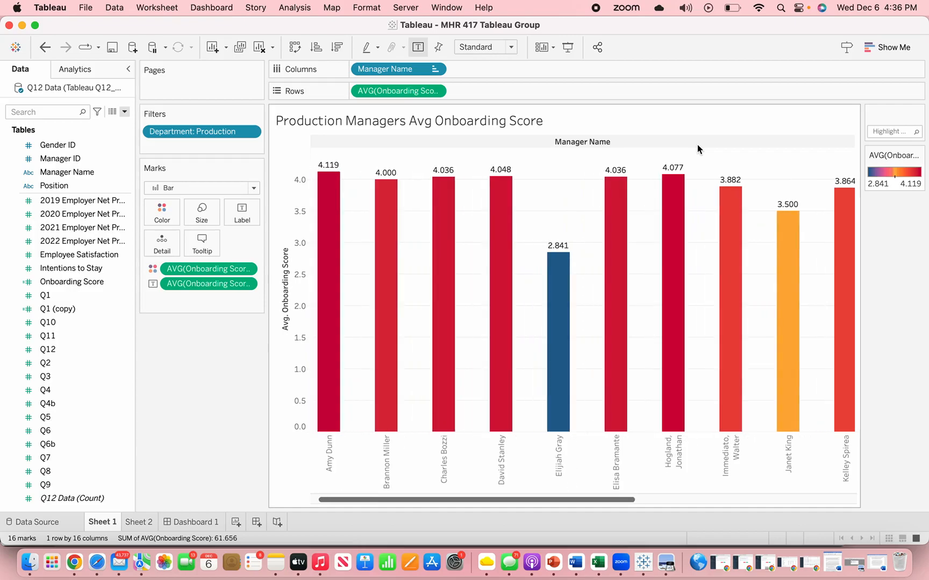
{"action": "scroll", "coordinate": [698, 149], "scroll_direction": "left", "scroll_amount": 2}
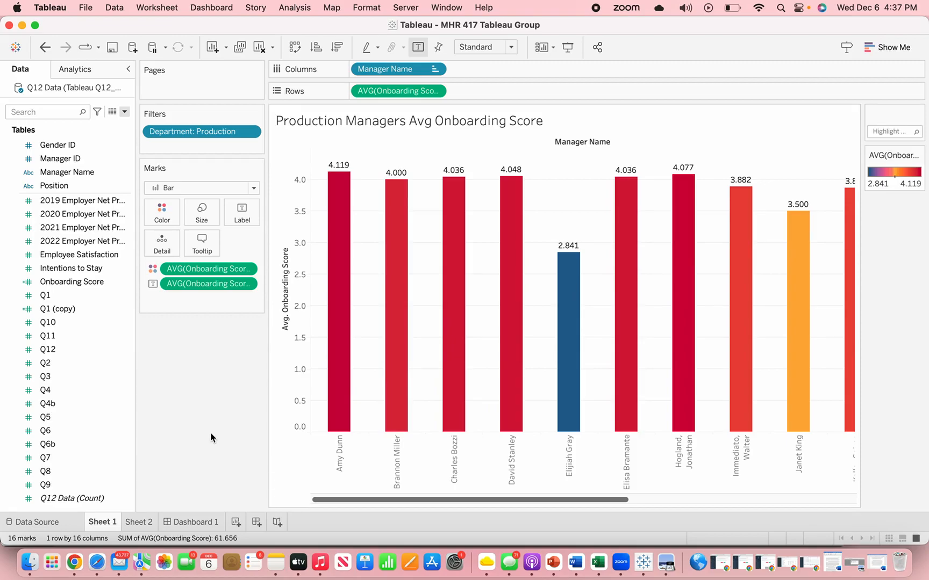
- Open Dashboard 1 and narrow the manager bar chart to give the facilities map more width
{"action": "left_click", "coordinate": [204, 523]}
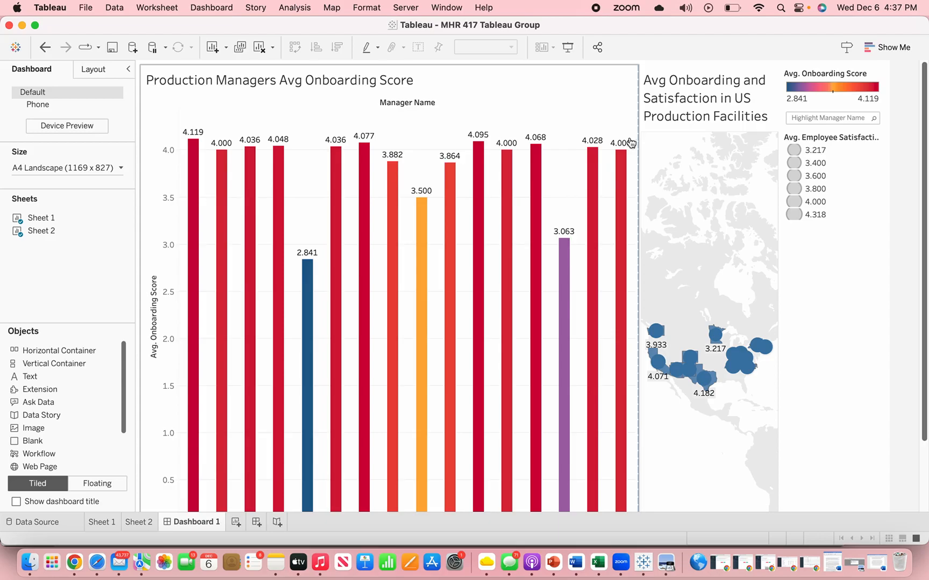
{"action": "left_click_drag", "start_coordinate": [630, 143], "coordinate": [594, 142]}
{"action": "left_click", "coordinate": [797, 284]}
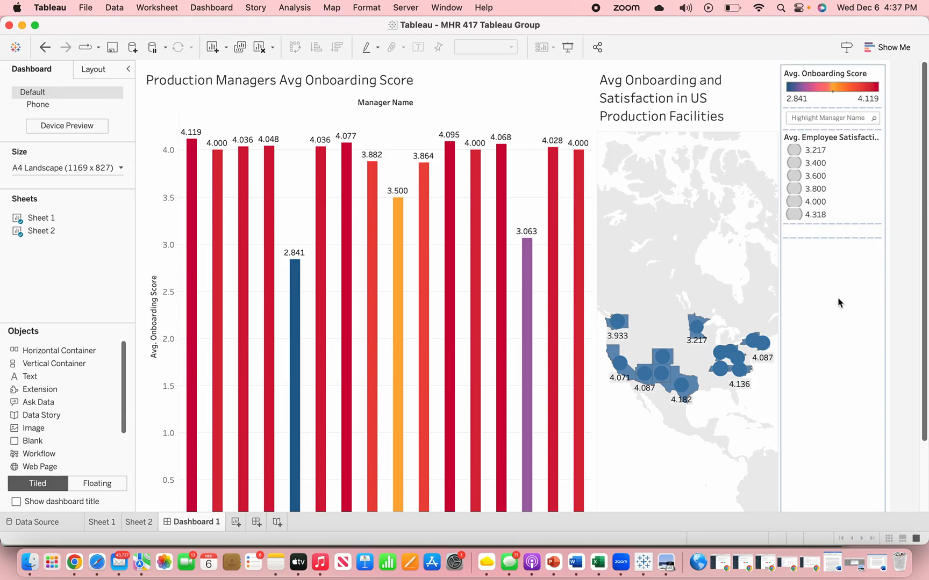
{"action": "key", "text": "super+shift+5"}
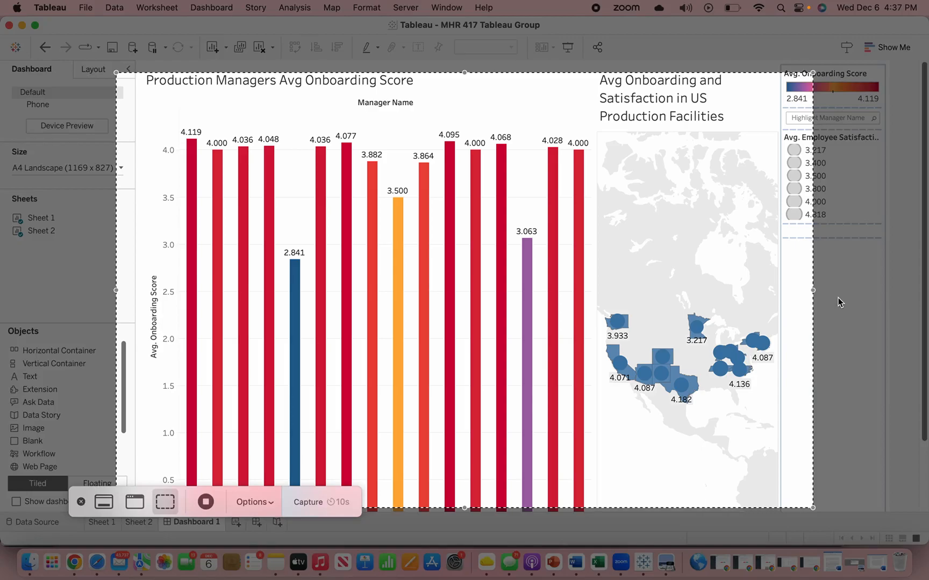